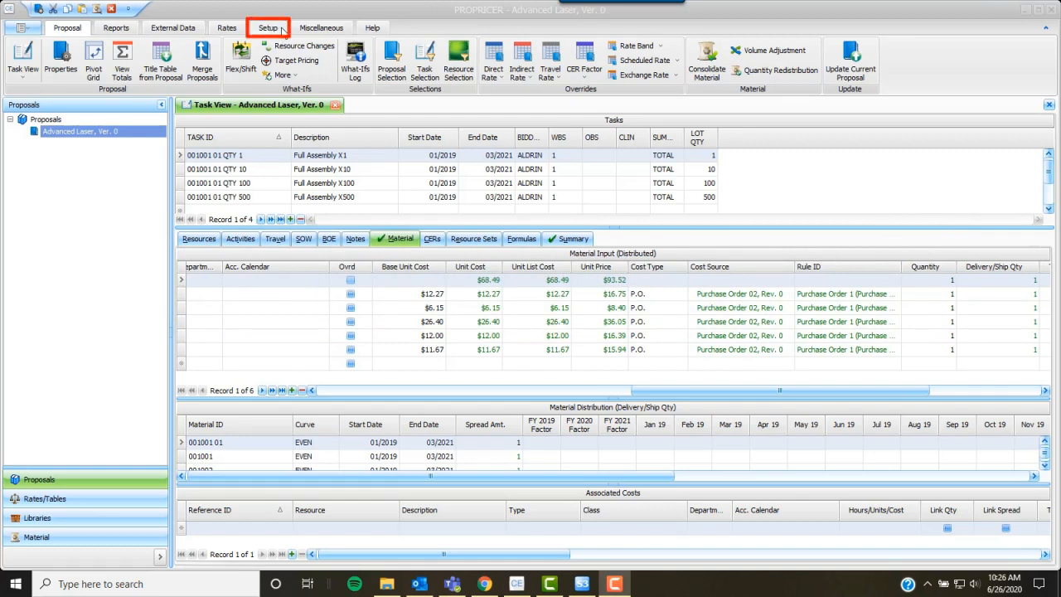
- Show the Purchase Order rule set's rules under Setup > Consolidation Rule Sets
{"action": "left_click", "coordinate": [282, 31]}
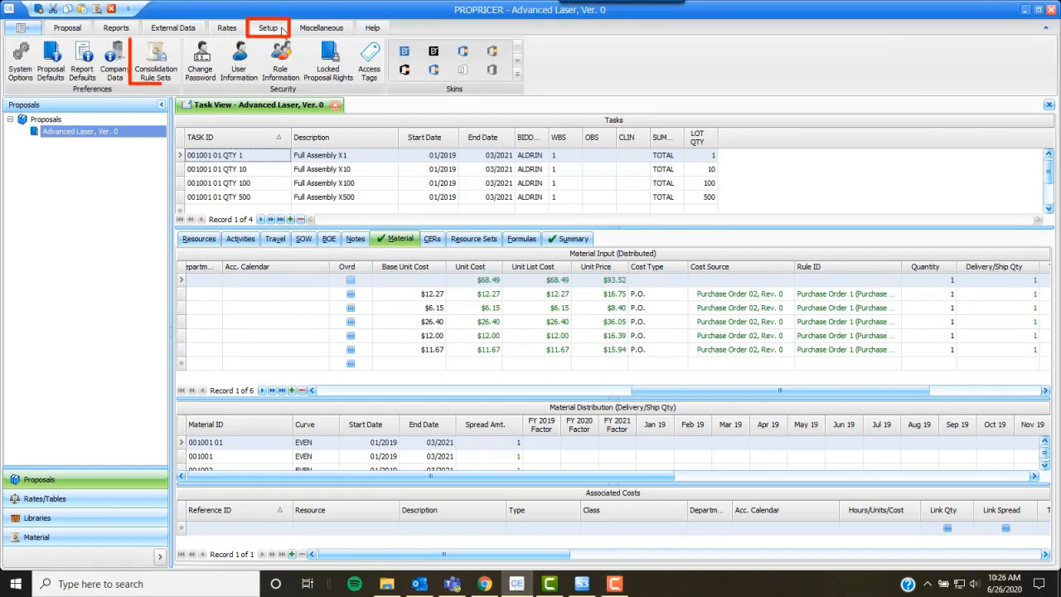
{"action": "left_click", "coordinate": [170, 54]}
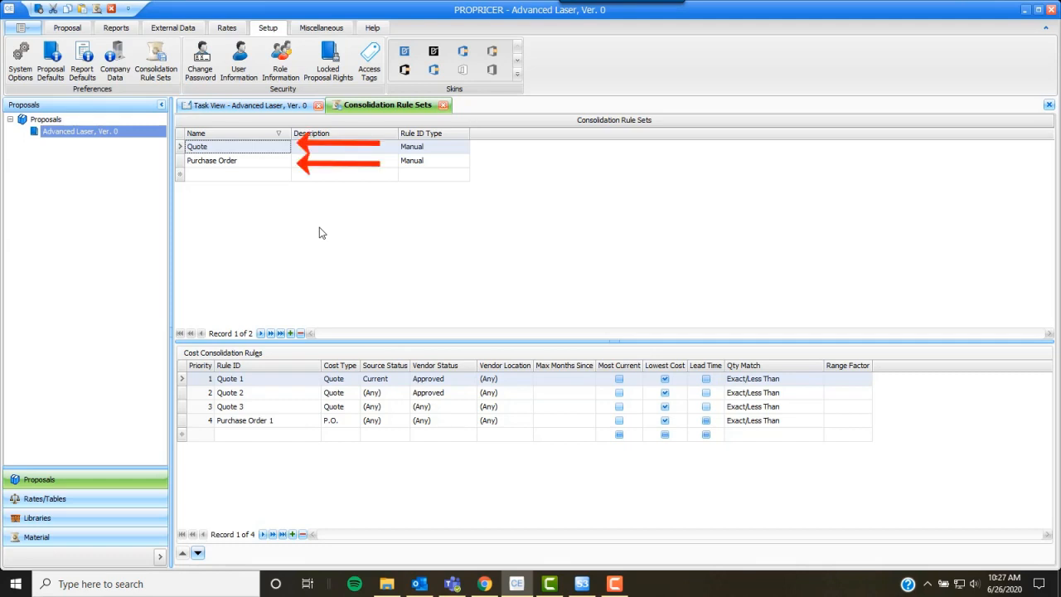
{"action": "left_click", "coordinate": [275, 165]}
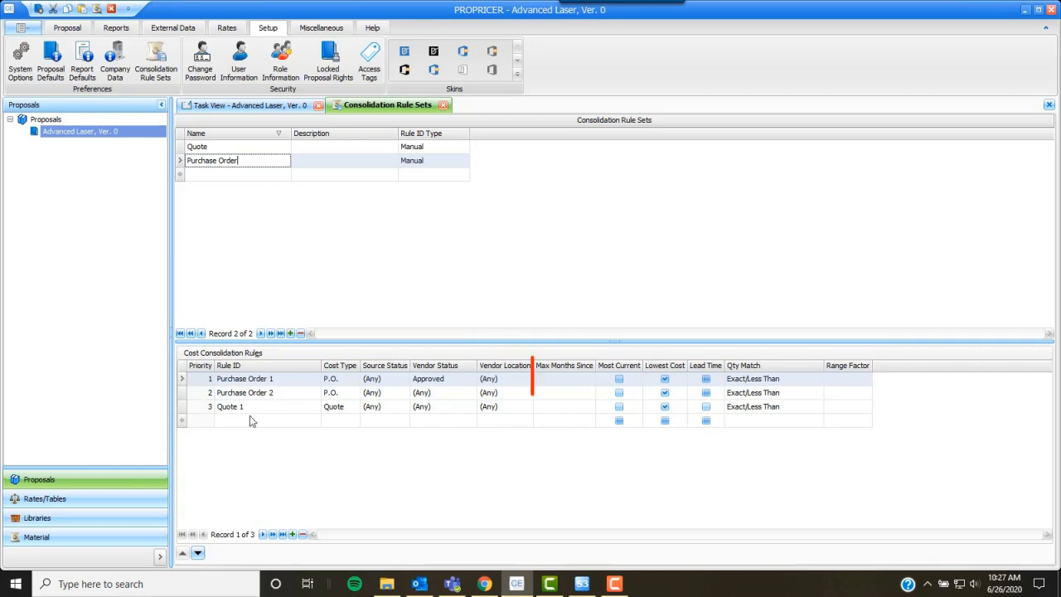
- Set Max Months Since to 6 on the Purchase Order 1 rule and close the rule sets view
{"action": "left_click", "coordinate": [577, 380]}
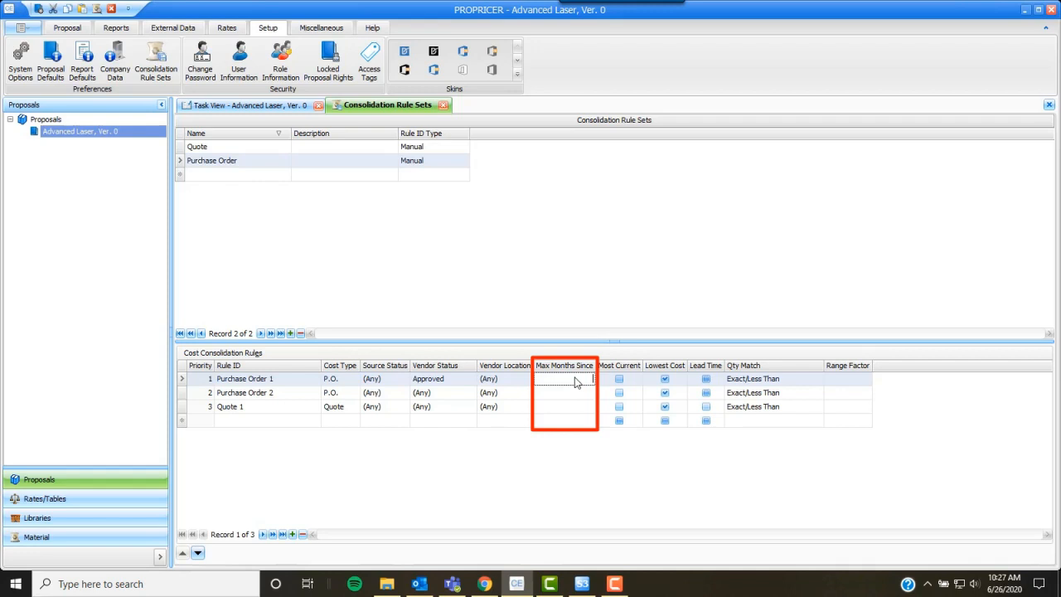
{"action": "left_click", "coordinate": [583, 422]}
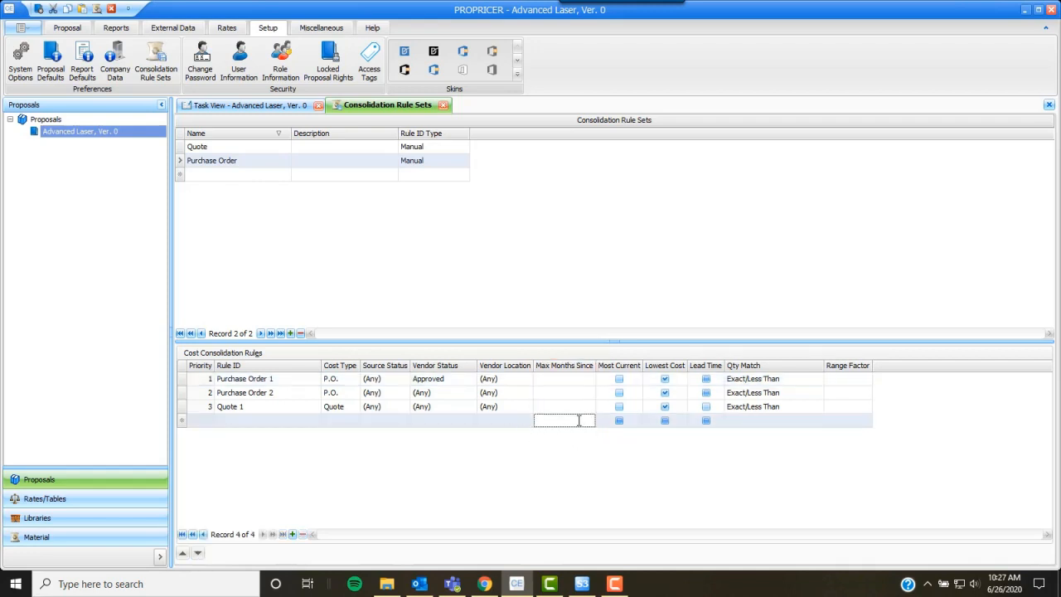
{"action": "key", "text": "Tab"}
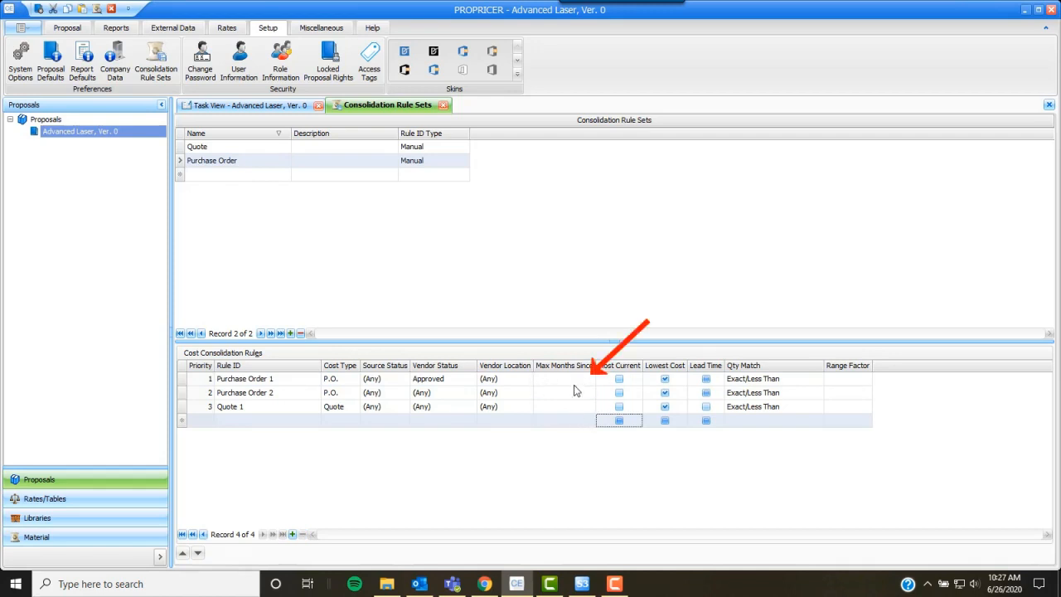
{"action": "left_click", "coordinate": [575, 384]}
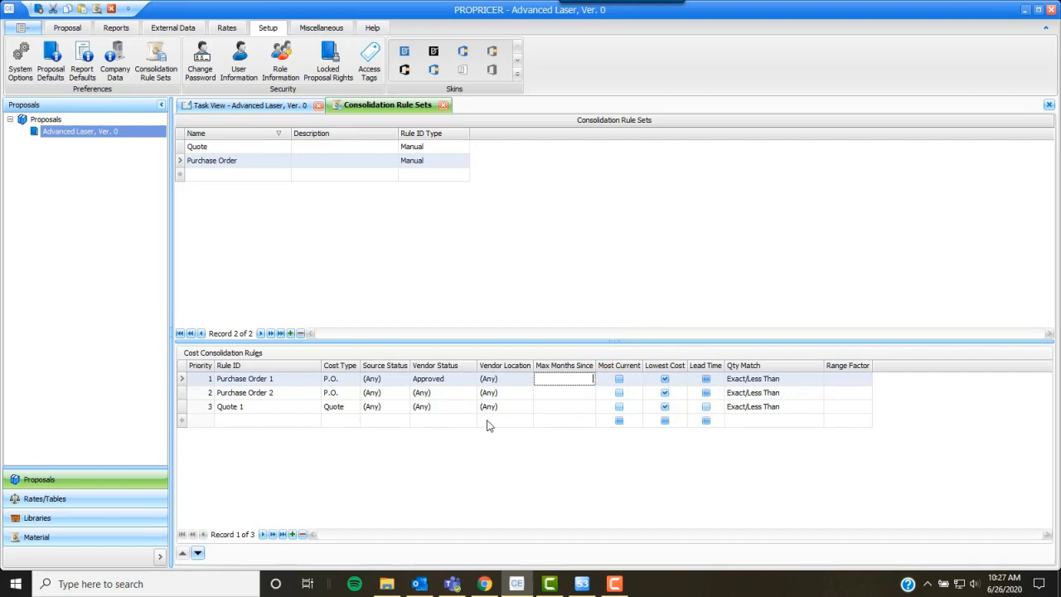
{"action": "type", "text": "6"}
{"action": "left_click", "coordinate": [187, 381]}
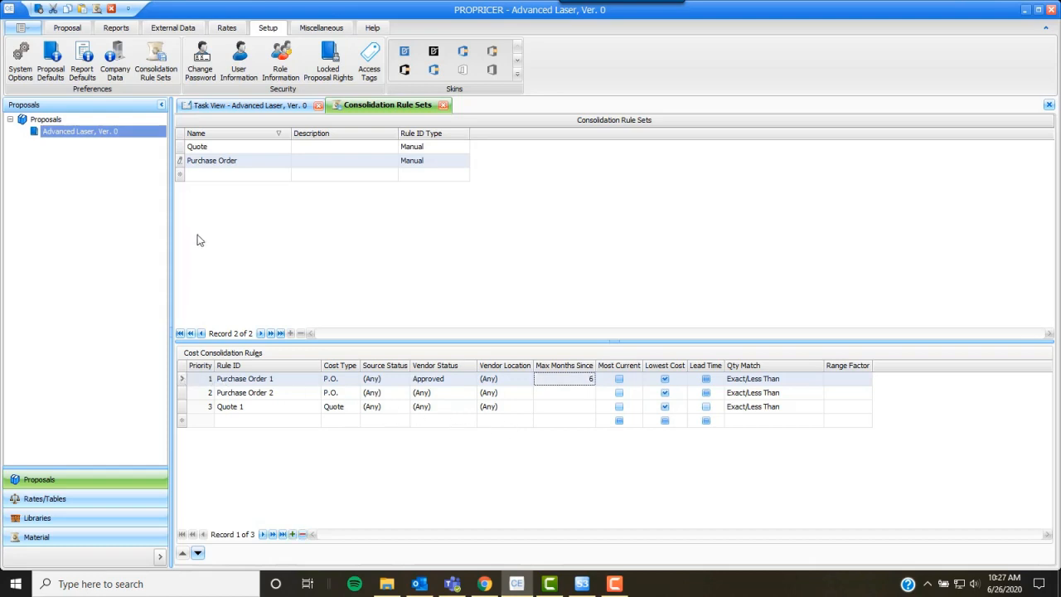
{"action": "left_click", "coordinate": [181, 162]}
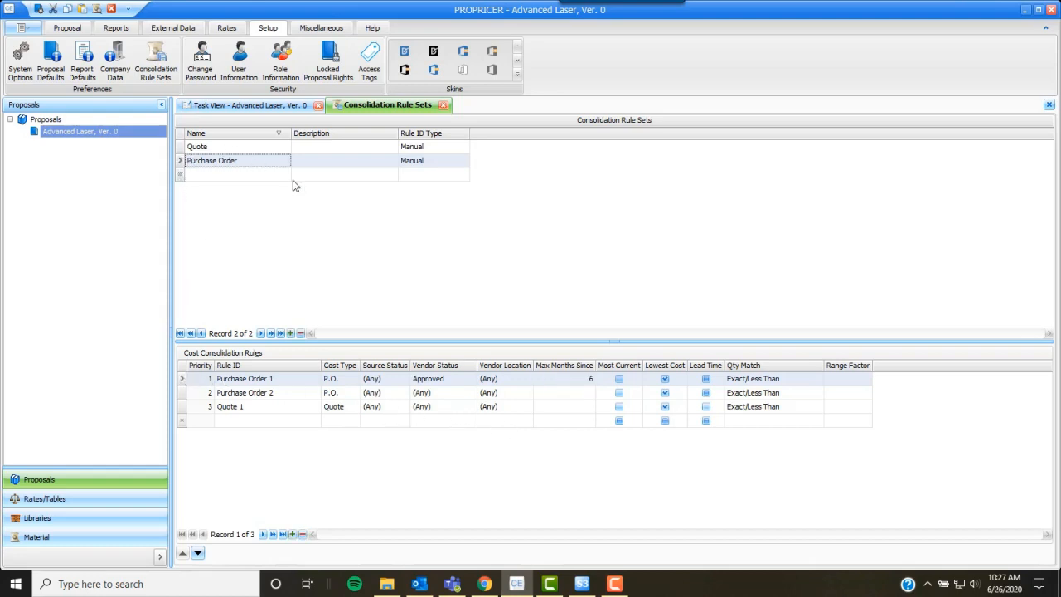
{"action": "left_click", "coordinate": [443, 106]}
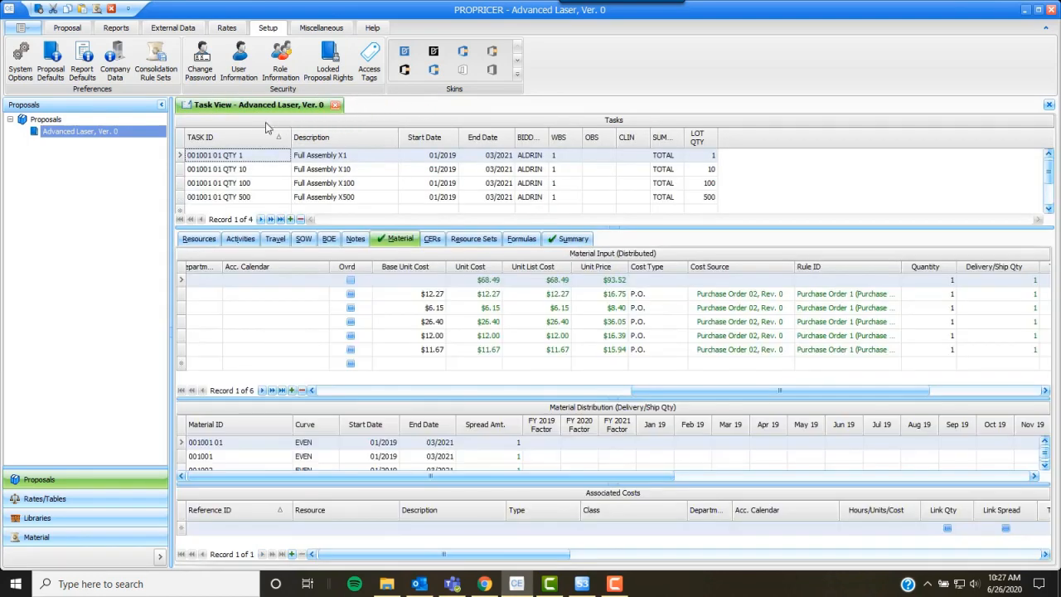
- Process Consolidate Material for the proposal using the Purchase Order rule set
{"action": "left_click", "coordinate": [67, 27]}
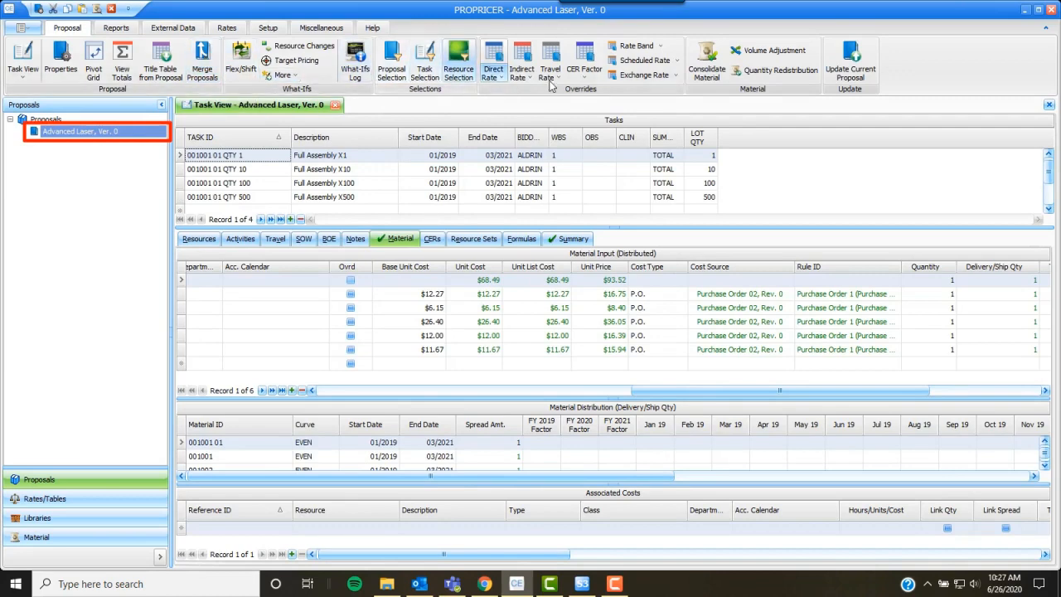
{"action": "left_click", "coordinate": [711, 64]}
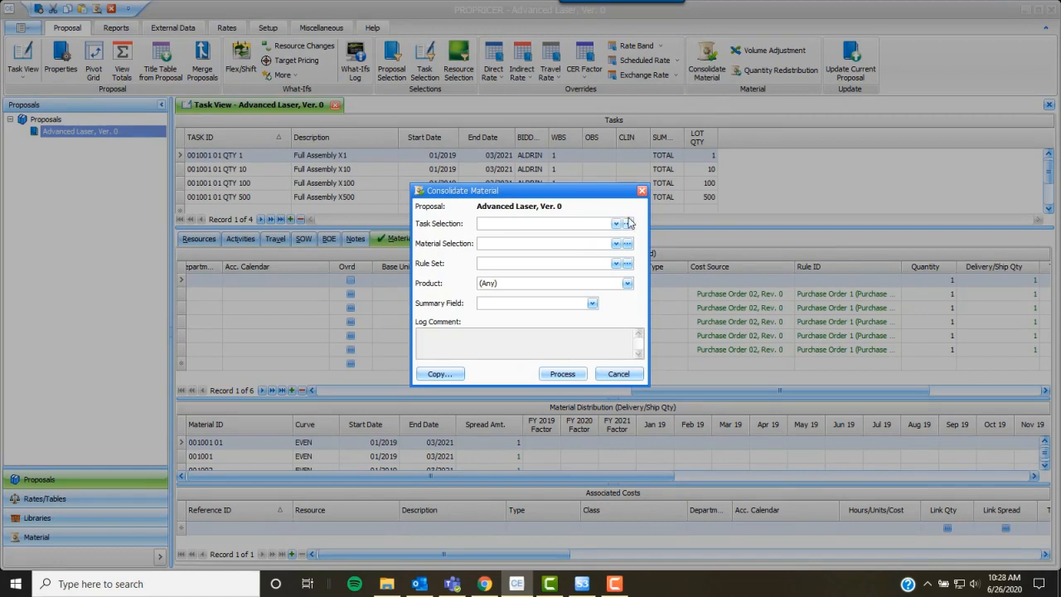
{"action": "left_click", "coordinate": [616, 263]}
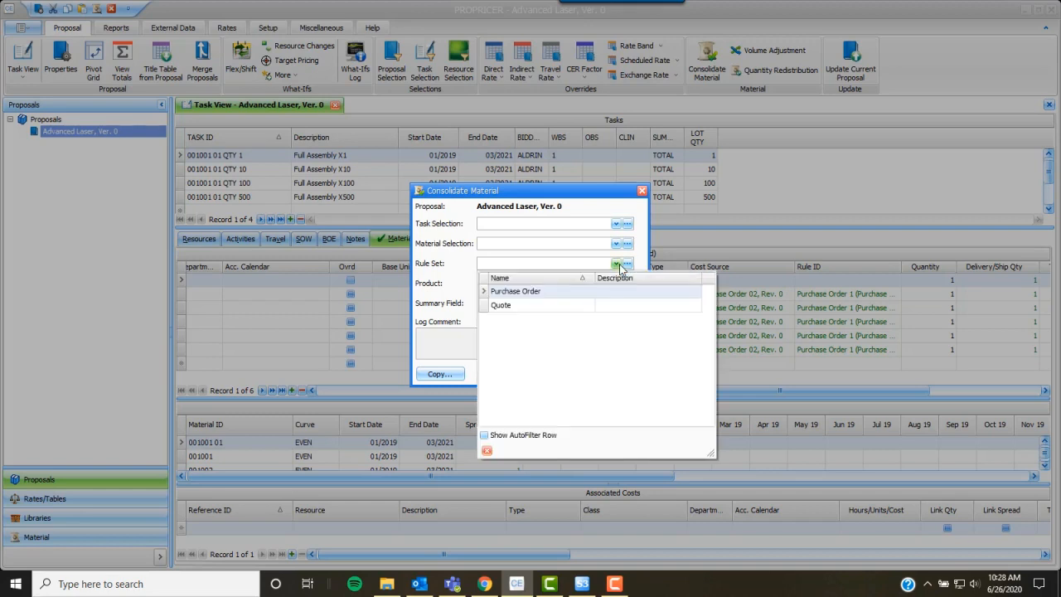
{"action": "left_click", "coordinate": [577, 292]}
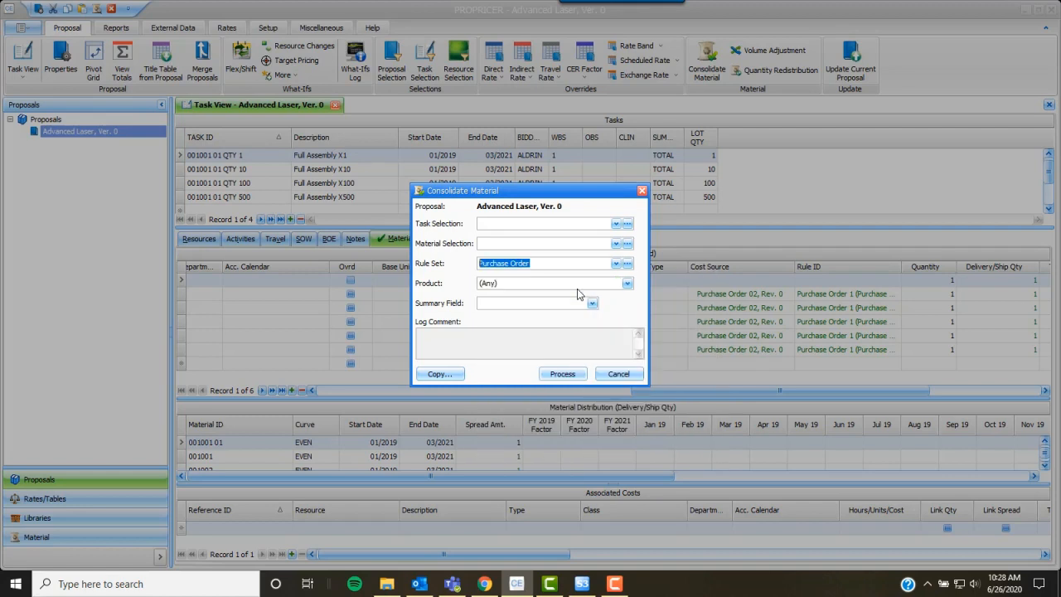
{"action": "left_click", "coordinate": [563, 373]}
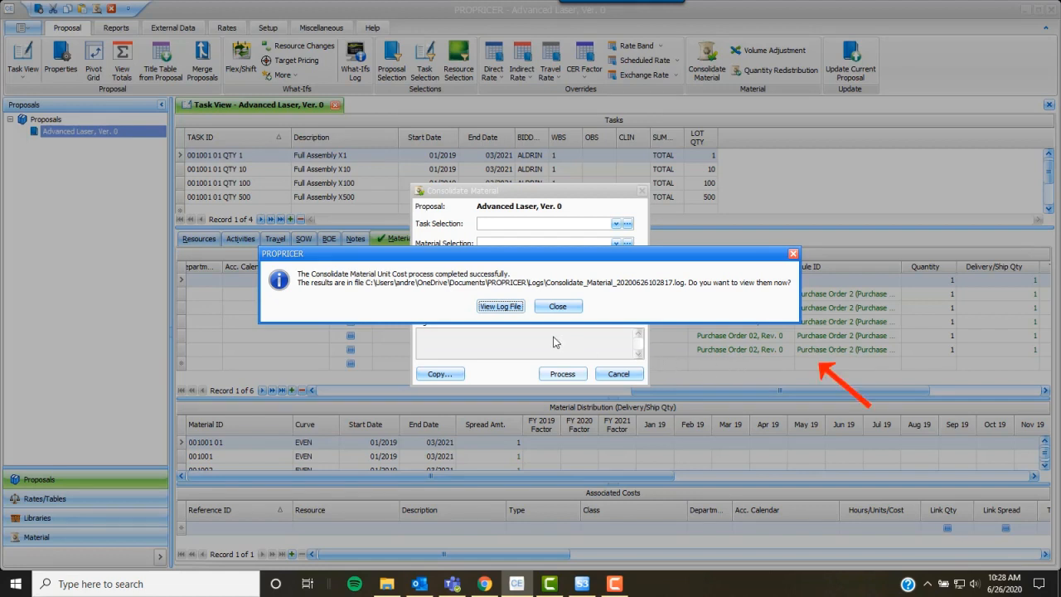
- Read the Purchase Order consolidation log in Notepad, close it, and reopen the Rule Set list
{"action": "left_click", "coordinate": [502, 307]}
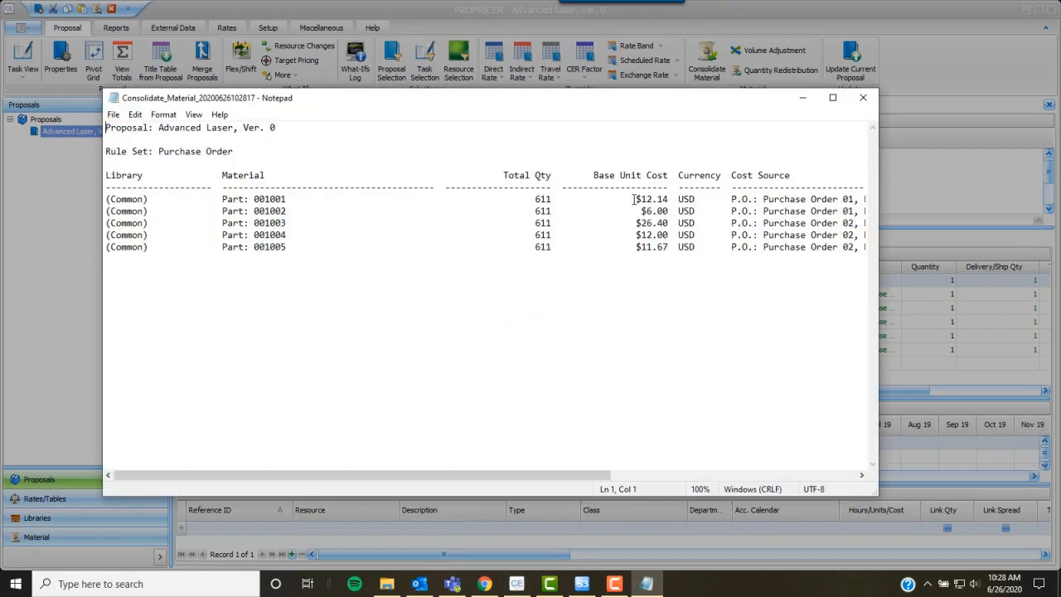
{"action": "left_click", "coordinate": [863, 98]}
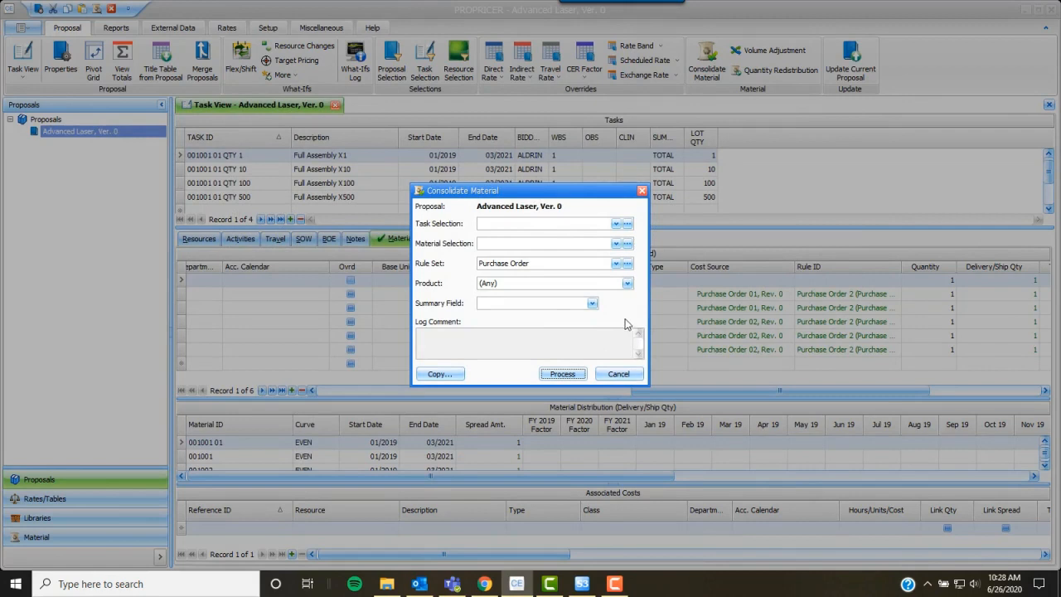
{"action": "left_click", "coordinate": [617, 263]}
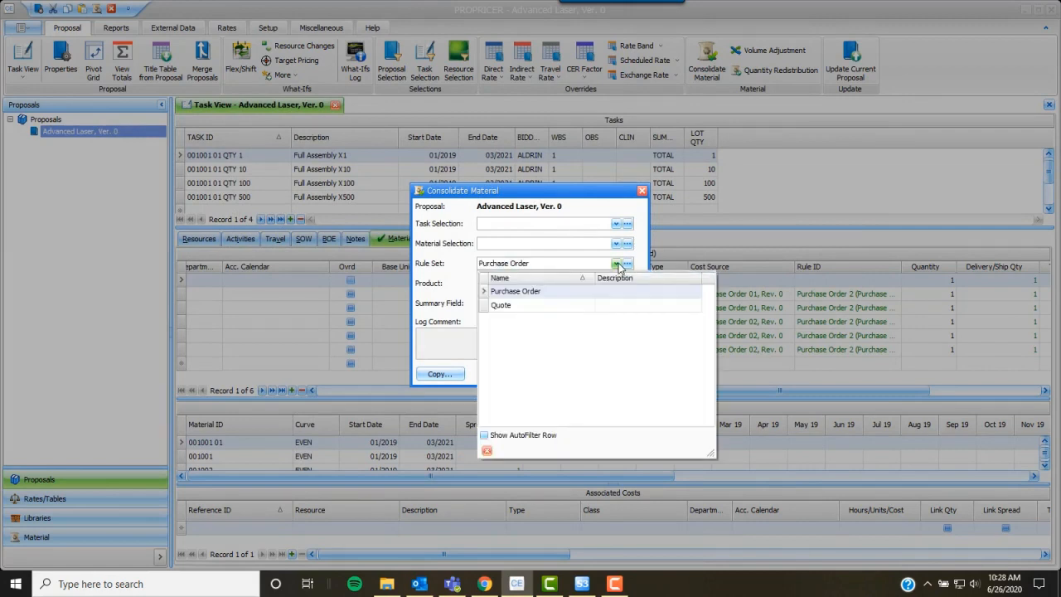
- Process the material consolidation with the Quote rule set, then dismiss the message and close the dialog
{"action": "left_click", "coordinate": [557, 313]}
{"action": "left_click", "coordinate": [564, 373]}
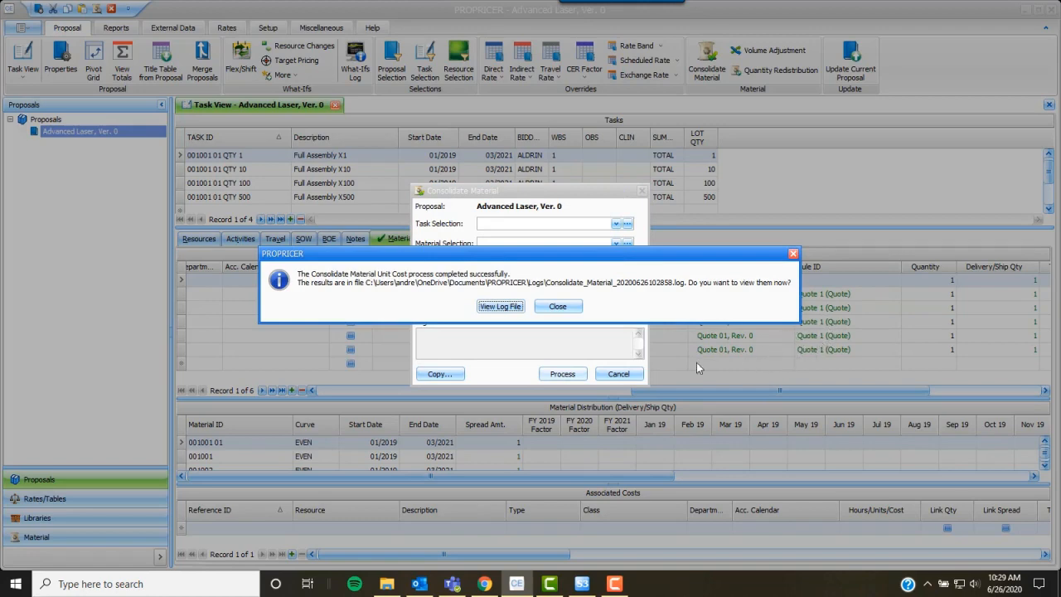
{"action": "left_click", "coordinate": [557, 306]}
{"action": "left_click", "coordinate": [618, 374]}
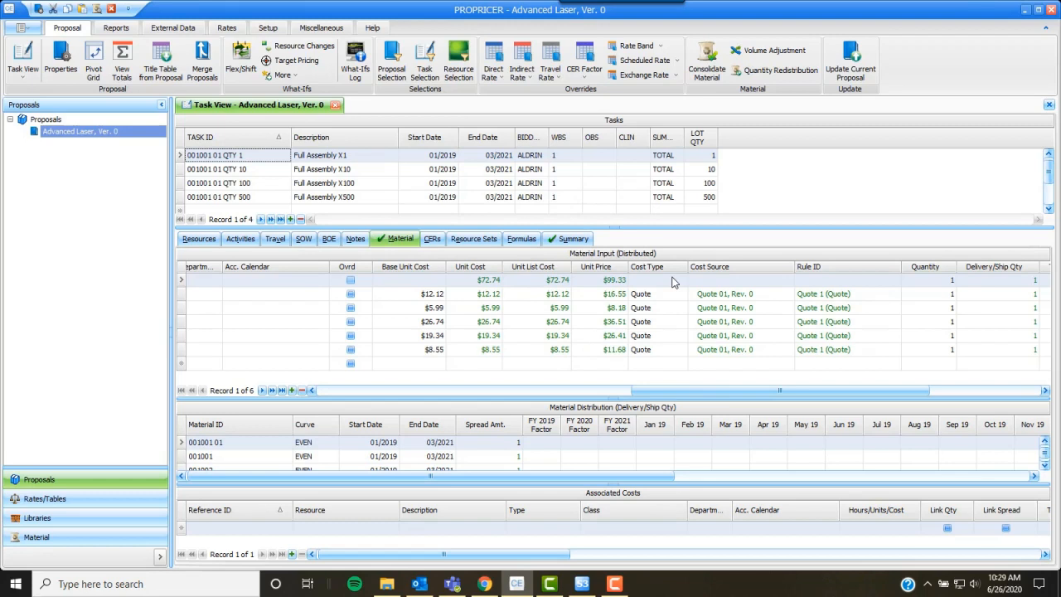
- Rerun Consolidate Material with rule set Quote and summary field LOT QTY, then view its log
{"action": "left_click", "coordinate": [711, 58]}
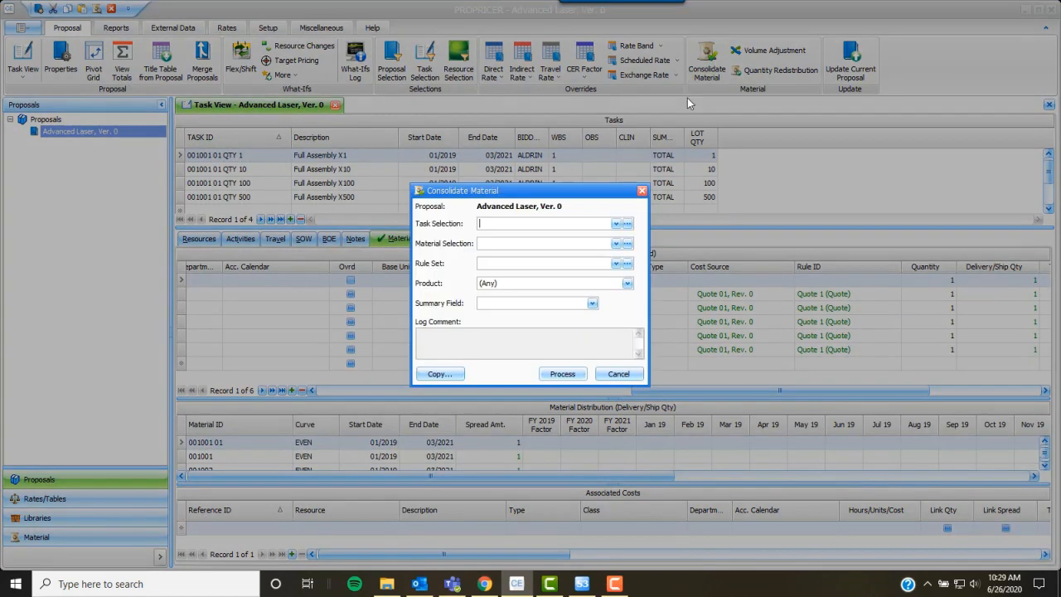
{"action": "left_click", "coordinate": [615, 265]}
{"action": "left_click", "coordinate": [539, 302]}
{"action": "left_click", "coordinate": [592, 304]}
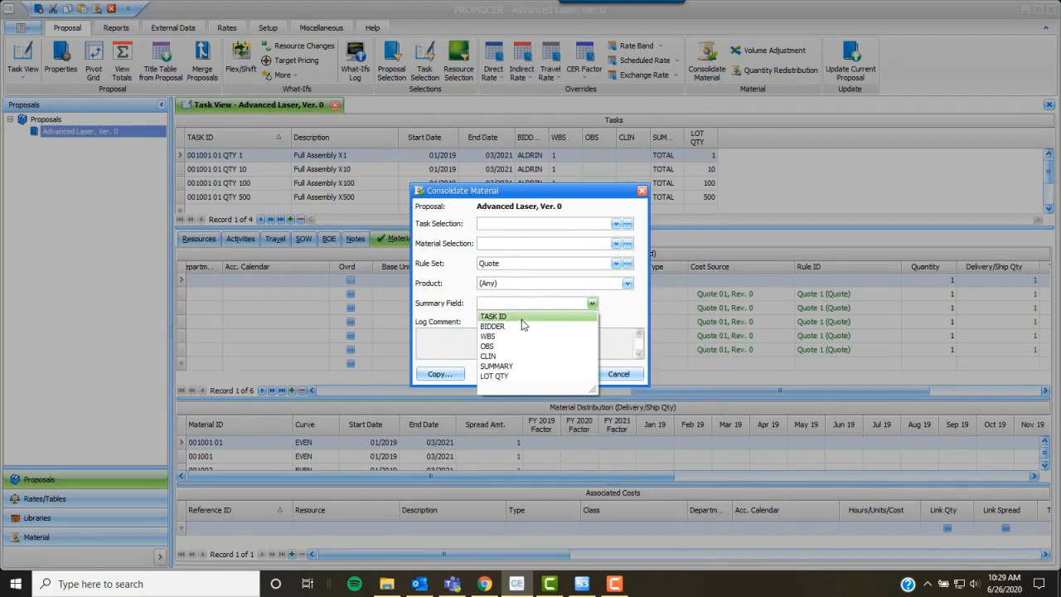
{"action": "left_click", "coordinate": [494, 376]}
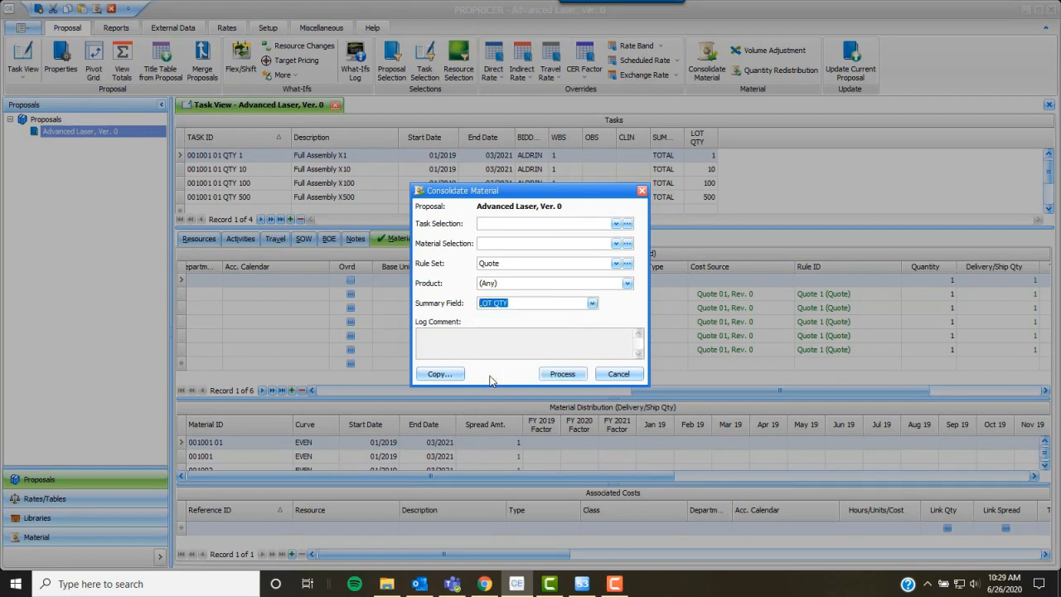
{"action": "left_click", "coordinate": [561, 375]}
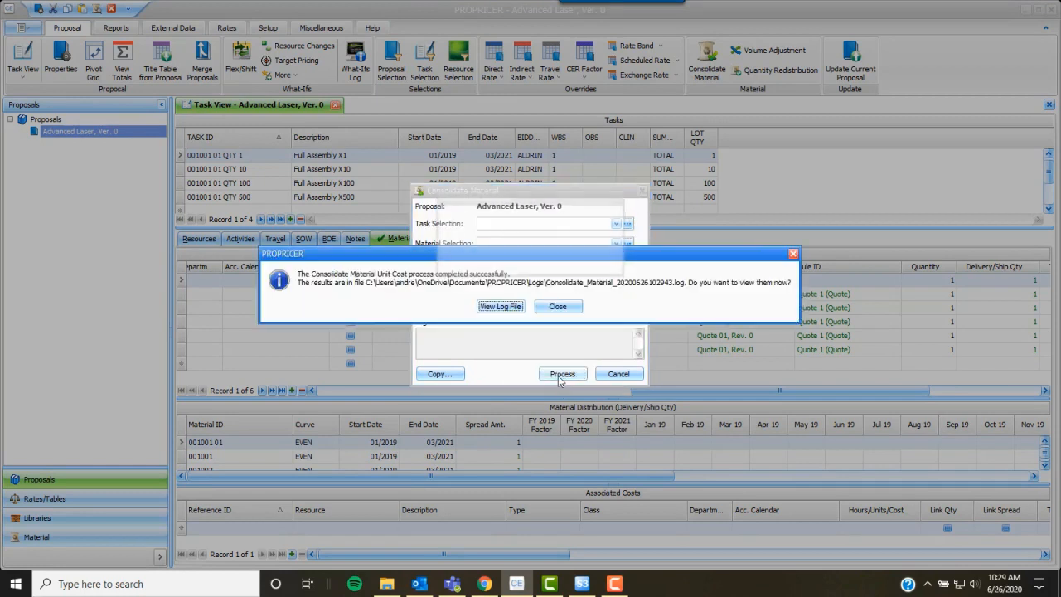
{"action": "left_click", "coordinate": [500, 306]}
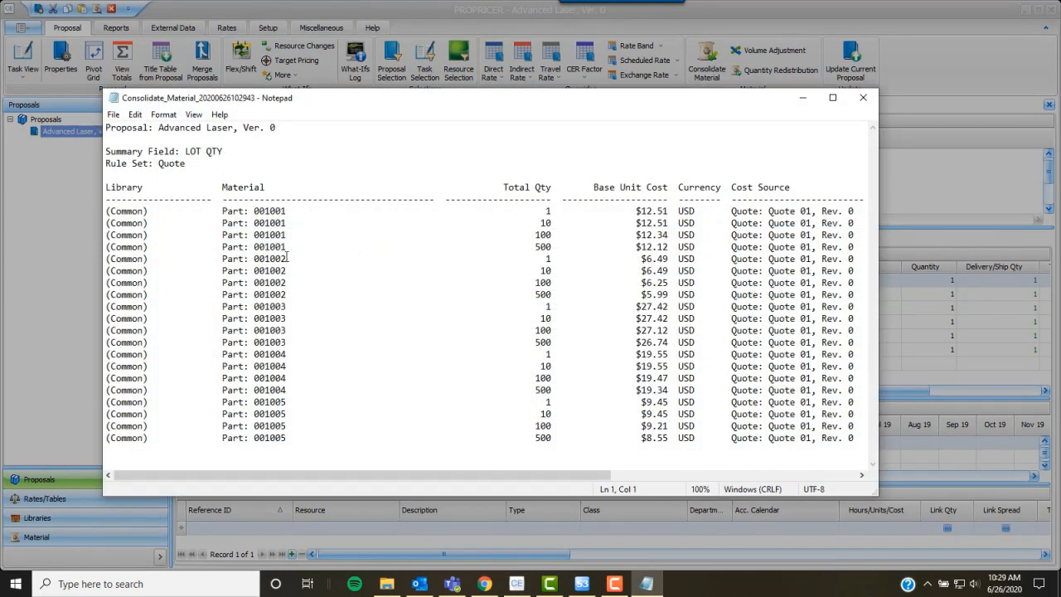
- Highlight the four Part 001001 lot-quantity cost rows in the log, then close Notepad
{"action": "left_click_drag", "start_coordinate": [217, 211], "coordinate": [858, 246]}
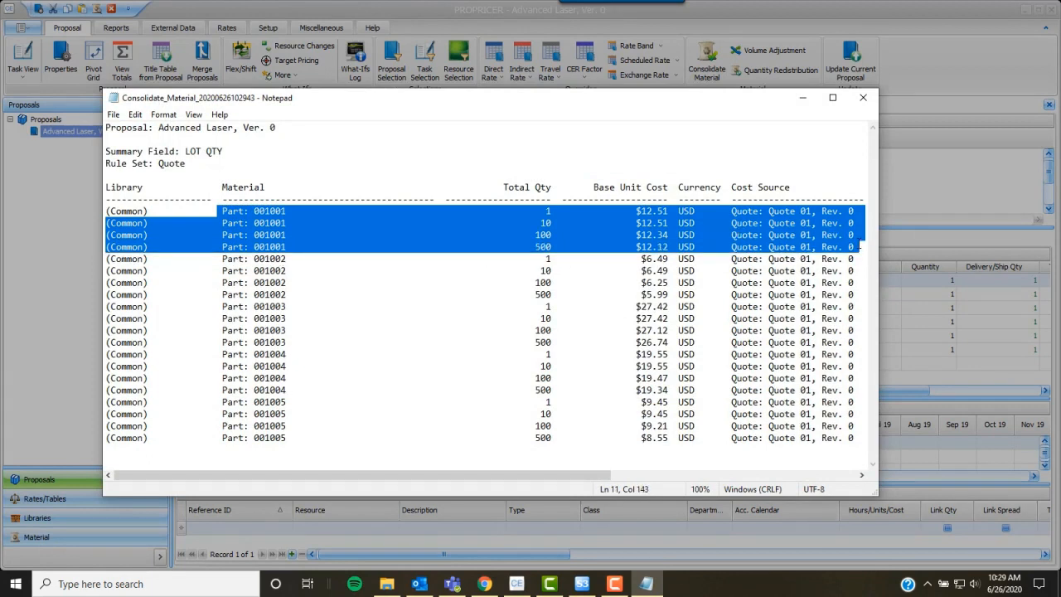
{"action": "left_click", "coordinate": [867, 99]}
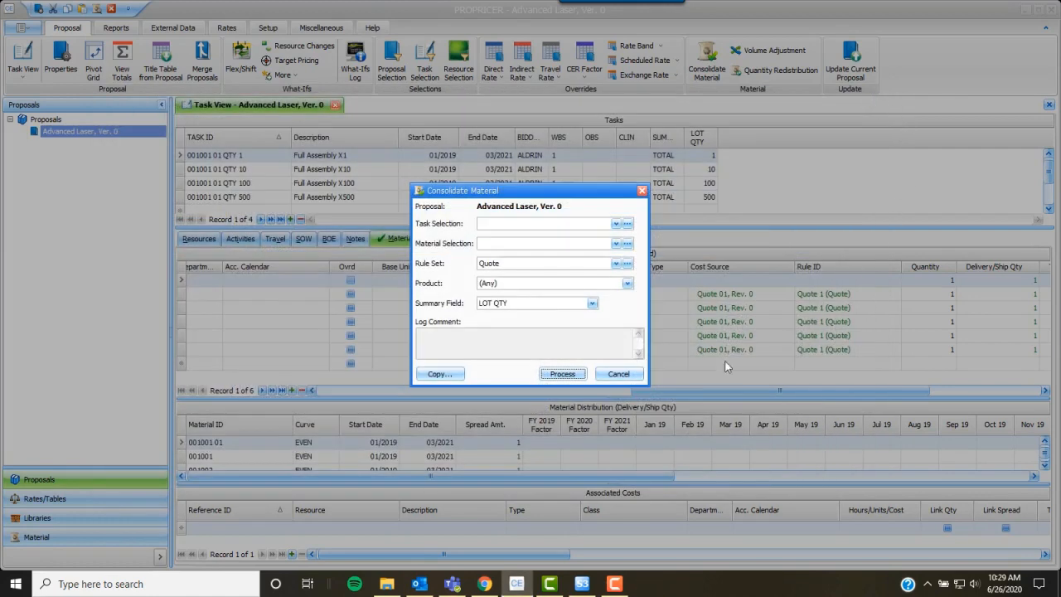
- Cancel Consolidate Material, review Setup's Consolidation Rule Sets, then go back to the Advanced Laser Task View
{"action": "left_click", "coordinate": [618, 374]}
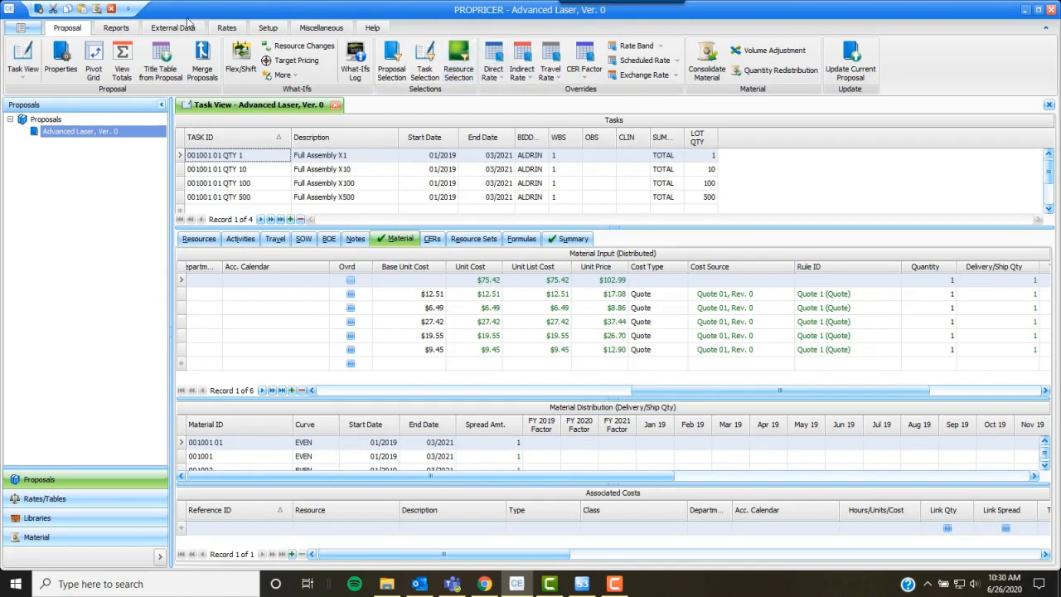
{"action": "left_click", "coordinate": [267, 28]}
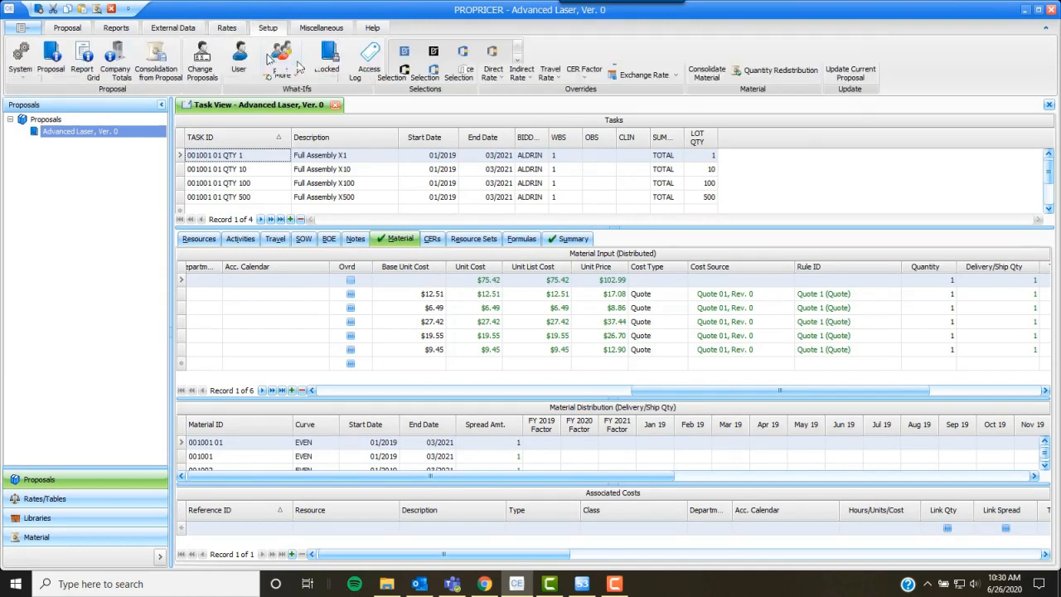
{"action": "left_click", "coordinate": [156, 62]}
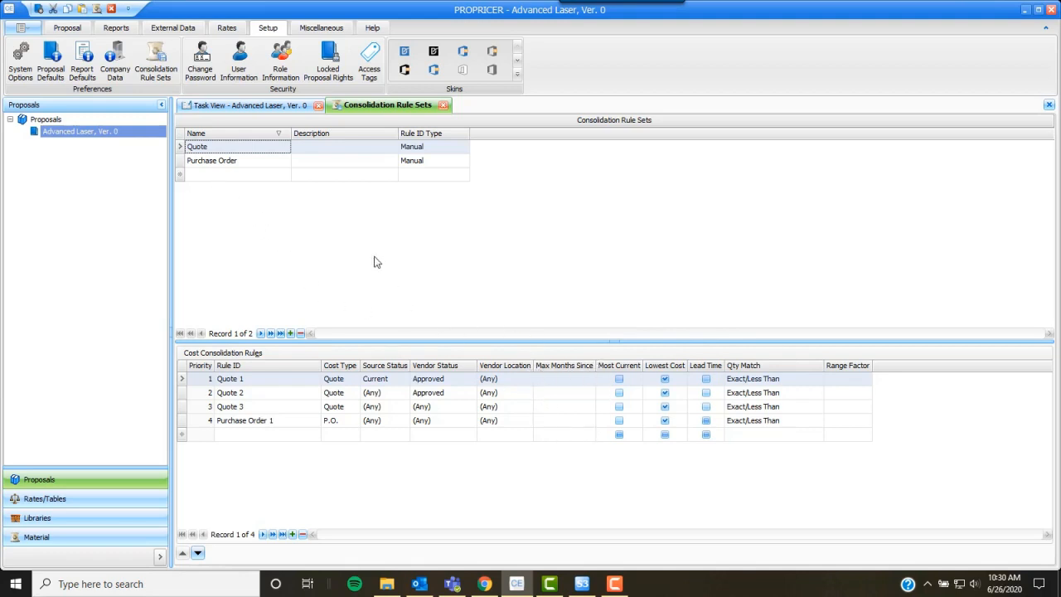
{"action": "left_click", "coordinate": [252, 105]}
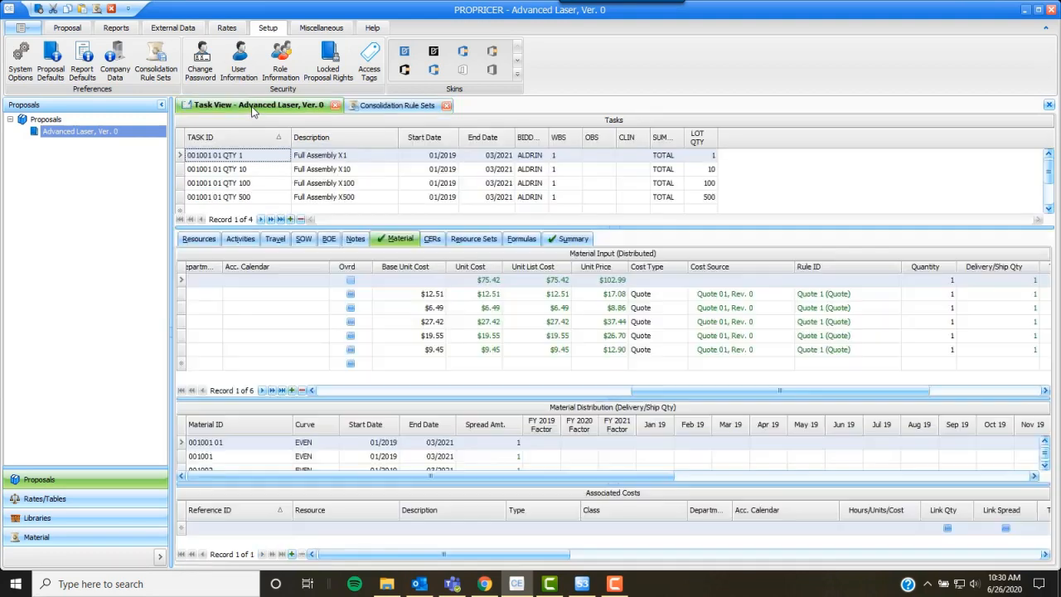
{"action": "left_click", "coordinate": [71, 29]}
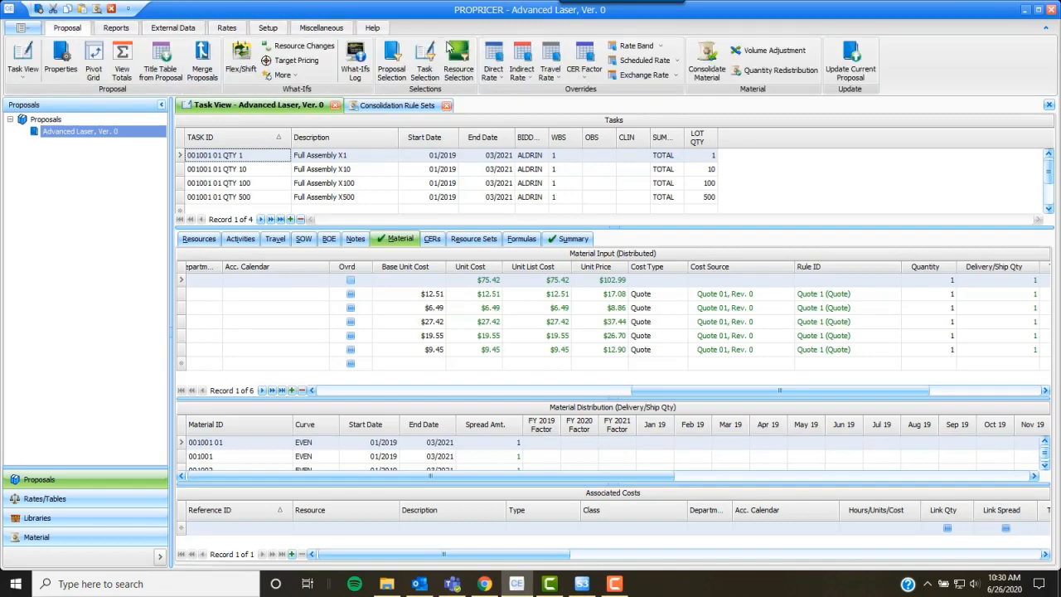
{"action": "left_click", "coordinate": [708, 59]}
{"action": "left_click", "coordinate": [591, 304]}
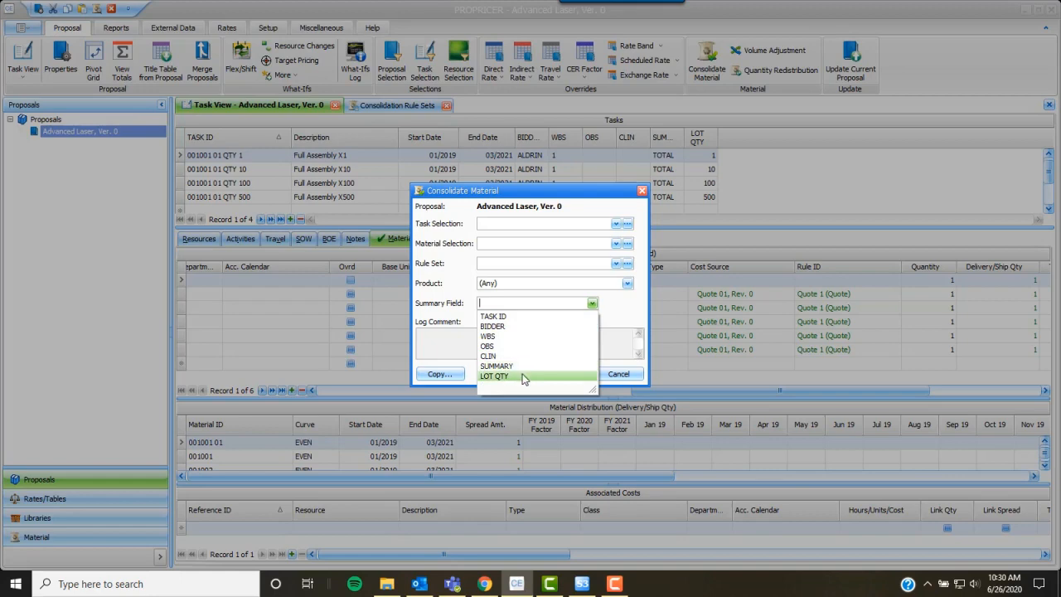
{"action": "left_click", "coordinate": [592, 303]}
{"action": "left_click", "coordinate": [622, 375]}
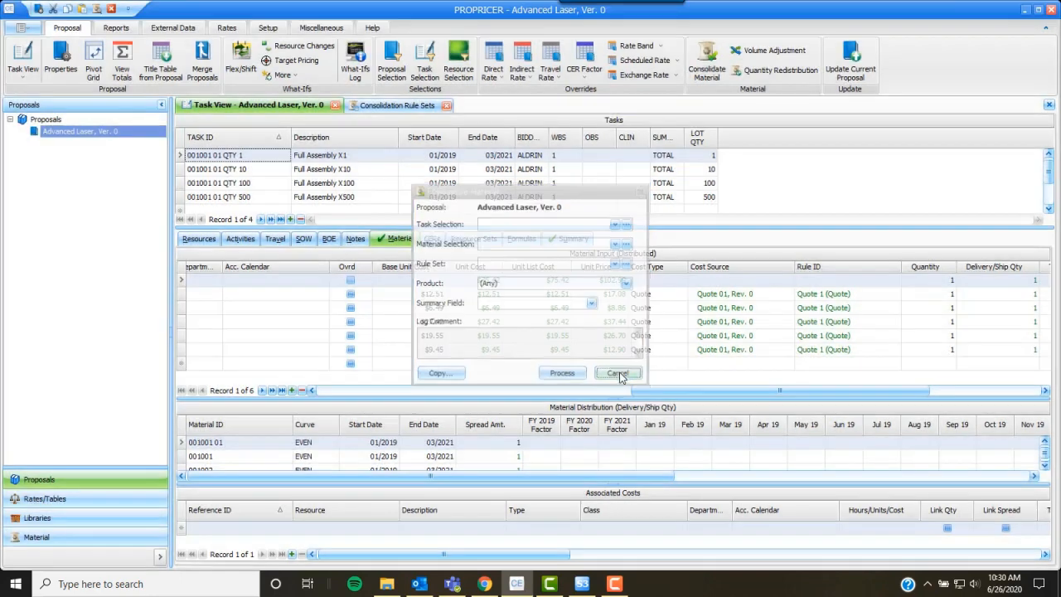